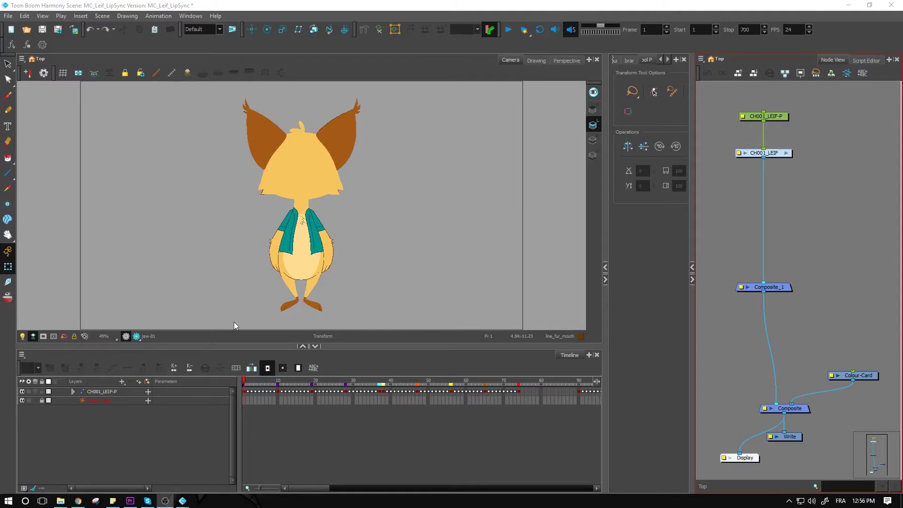
Play through the character's head turnaround from frame 1 to frame 49 in the timeline
{"action": "left_click", "coordinate": [246, 383]}
{"action": "left_click_drag", "start_coordinate": [246, 383], "coordinate": [425, 382]}
{"action": "left_click", "coordinate": [301, 215]}
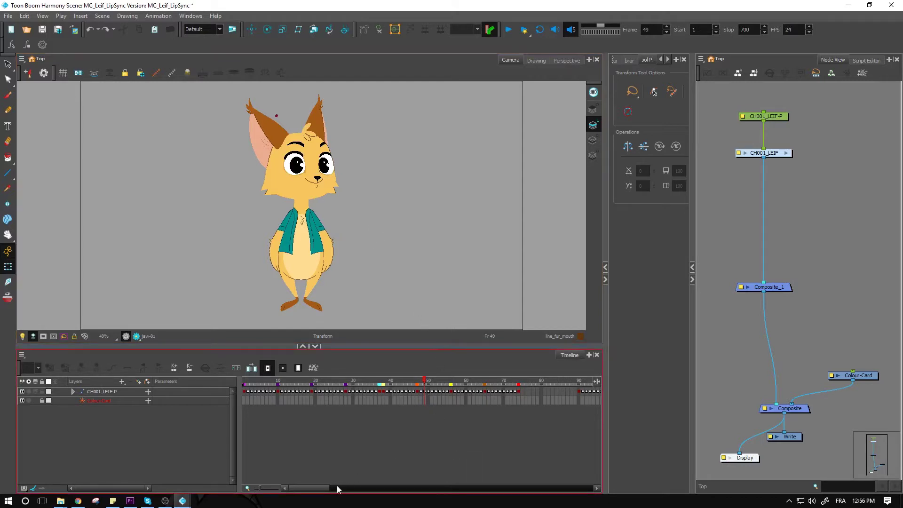
Review the next set of head poses by scrubbing from frame 90 up to frame 128
{"action": "left_click_drag", "start_coordinate": [328, 491], "coordinate": [352, 498]}
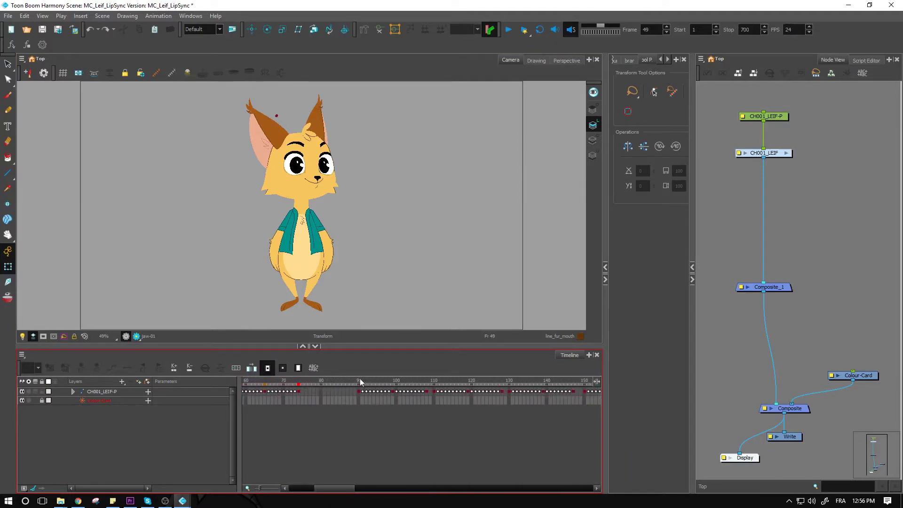
{"action": "left_click", "coordinate": [359, 380]}
{"action": "left_click_drag", "start_coordinate": [359, 381], "coordinate": [470, 392]}
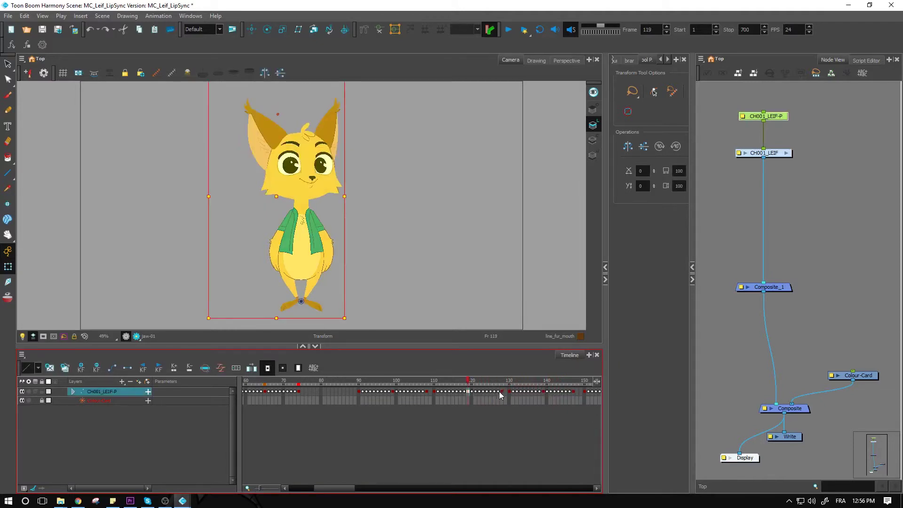
{"action": "left_click", "coordinate": [502, 391]}
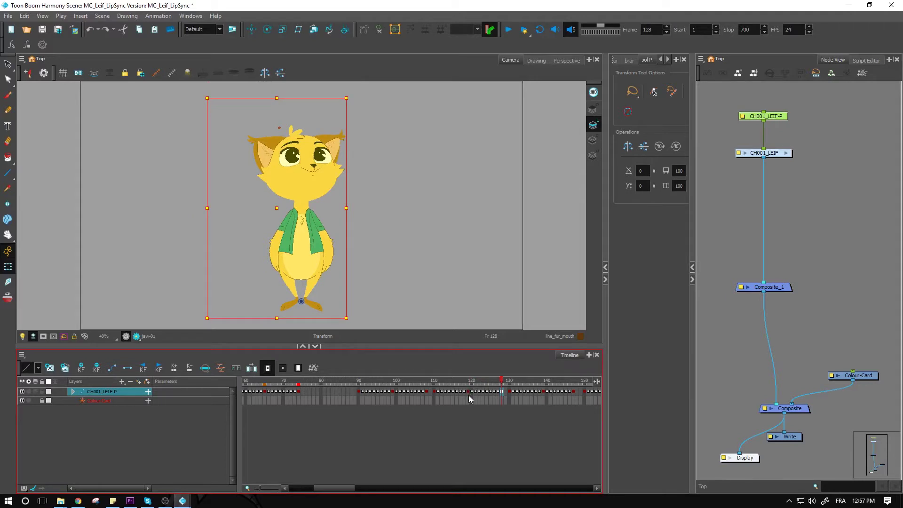
{"action": "left_click", "coordinate": [480, 381]}
{"action": "left_click_drag", "start_coordinate": [480, 381], "coordinate": [502, 373]}
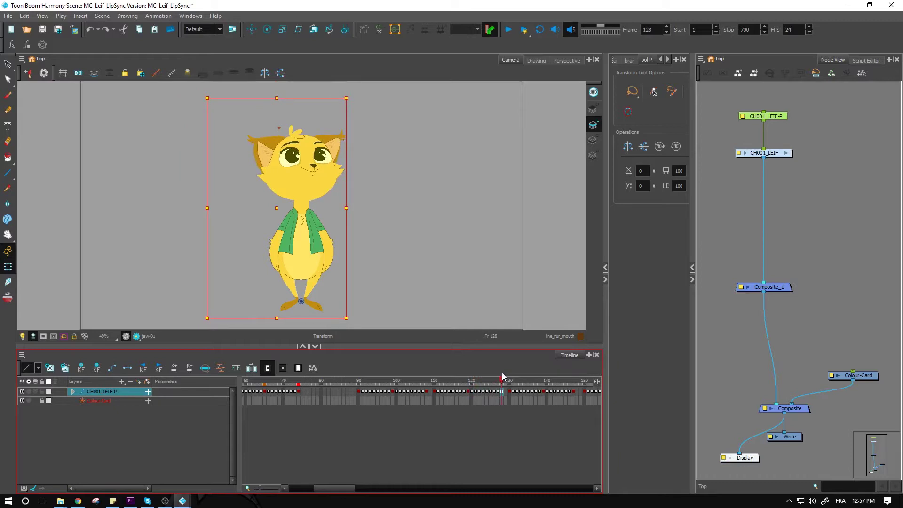
Compare the individual head pose keyframes one by one from frame 110 to frame 147
{"action": "left_click", "coordinate": [433, 395]}
{"action": "left_click", "coordinate": [434, 395]}
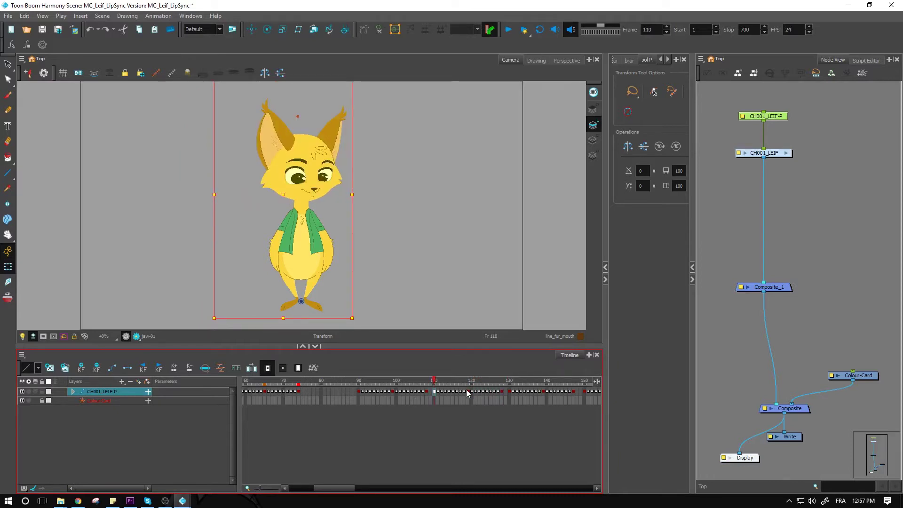
{"action": "left_click", "coordinate": [468, 391]}
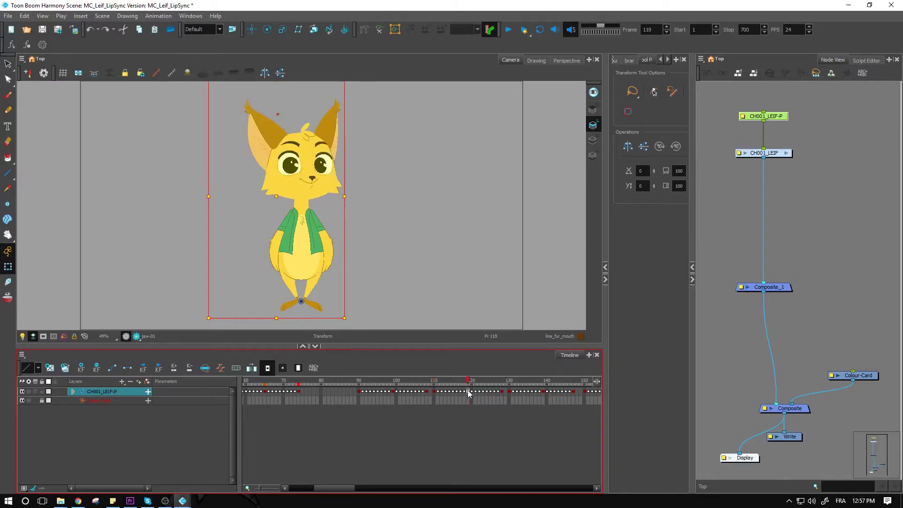
{"action": "left_click", "coordinate": [503, 391]}
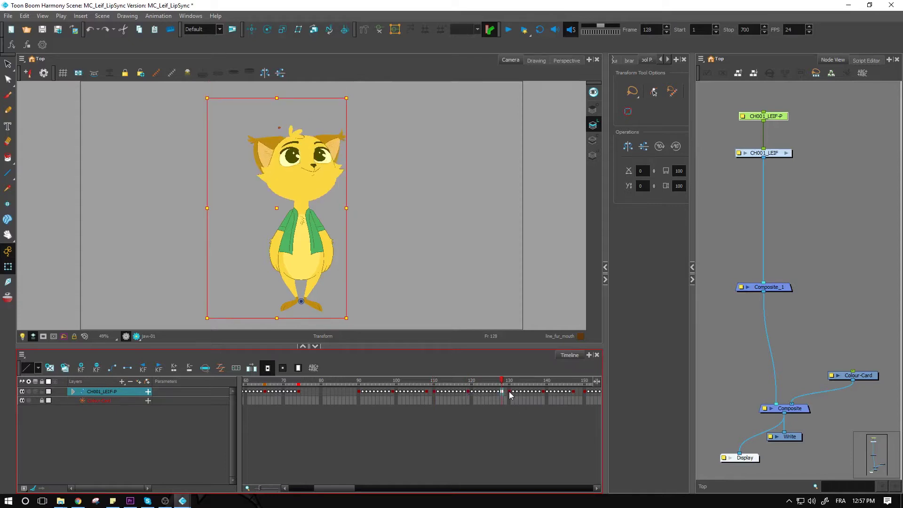
{"action": "left_click", "coordinate": [543, 391]}
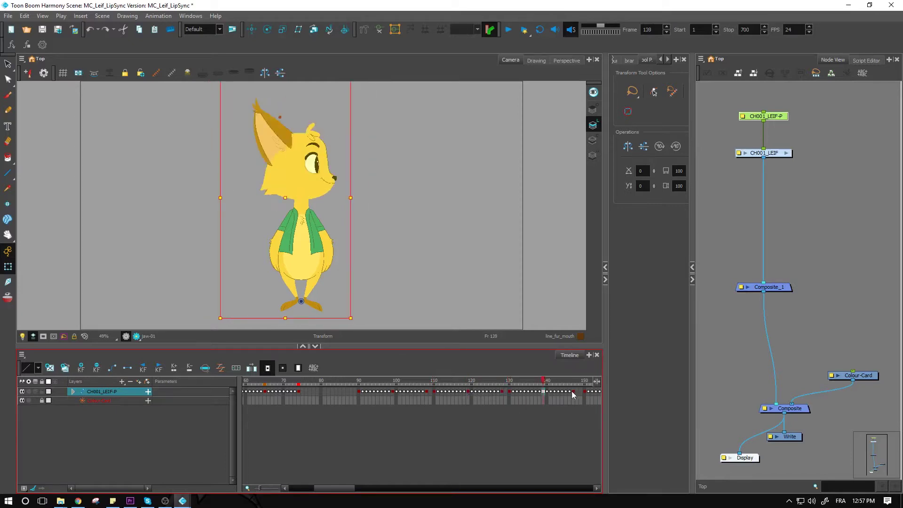
{"action": "left_click", "coordinate": [573, 392]}
Compare the back-view head pose keyframes from frame 150 to frame 179
{"action": "left_click_drag", "start_coordinate": [340, 488], "coordinate": [381, 489]}
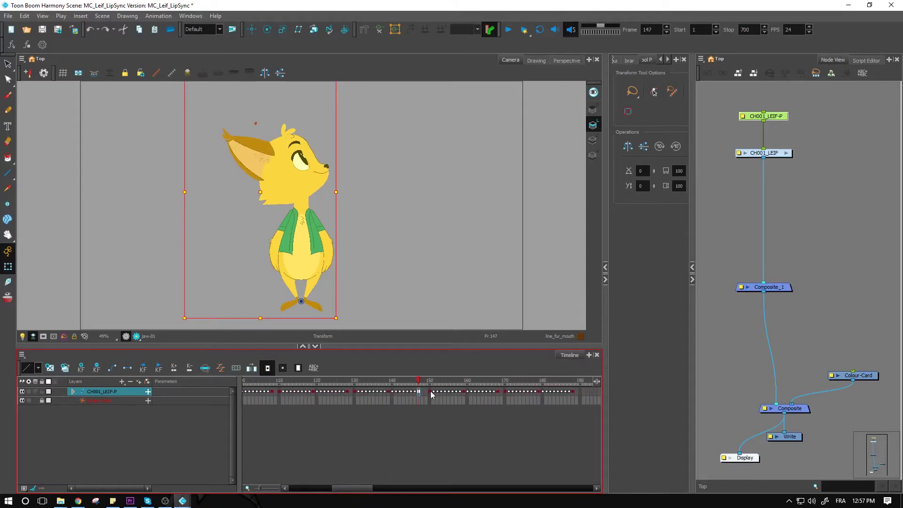
{"action": "left_click", "coordinate": [430, 391]}
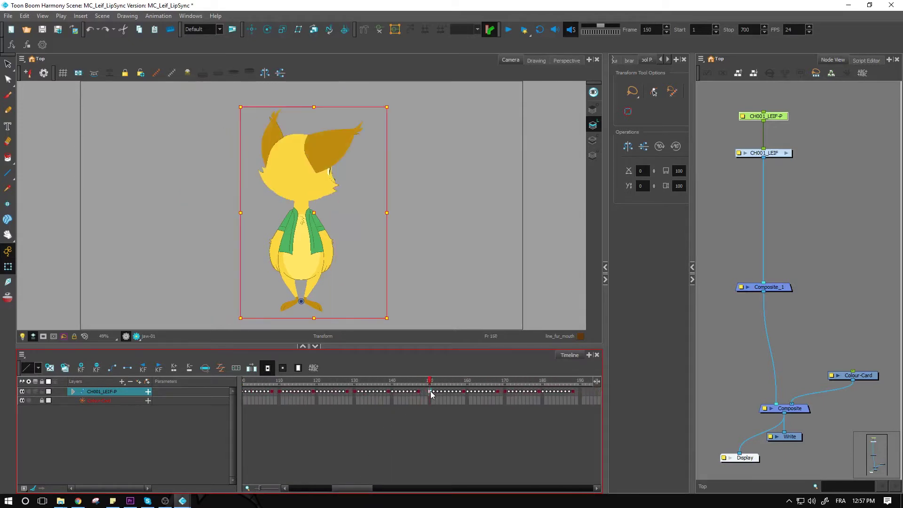
{"action": "left_click", "coordinate": [463, 393]}
{"action": "left_click", "coordinate": [504, 391]}
{"action": "left_click", "coordinate": [538, 391]}
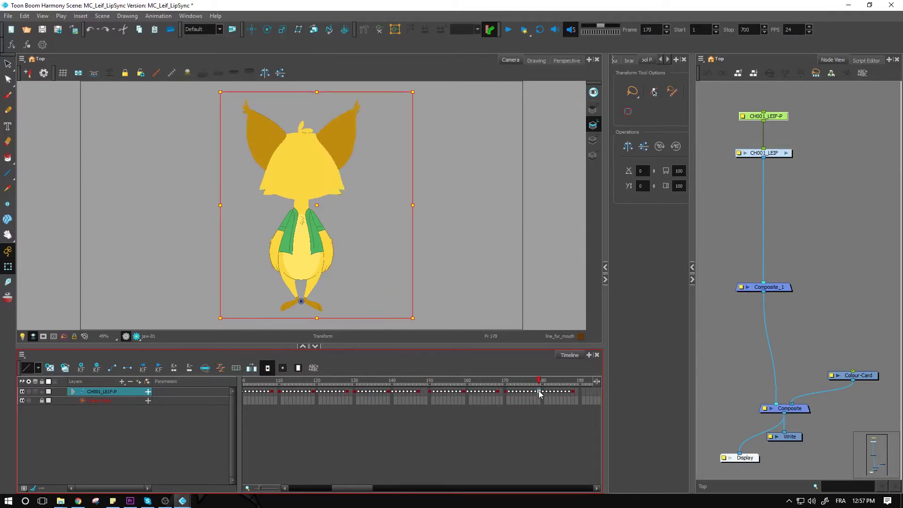
Scrub the tilted head turn from frame 210 to frame 220 and select the upper eyelid on the character's face
{"action": "left_click_drag", "start_coordinate": [360, 489], "coordinate": [389, 491]}
{"action": "left_click", "coordinate": [395, 382]}
{"action": "left_click_drag", "start_coordinate": [395, 382], "coordinate": [432, 383]}
{"action": "left_click", "coordinate": [297, 156]}
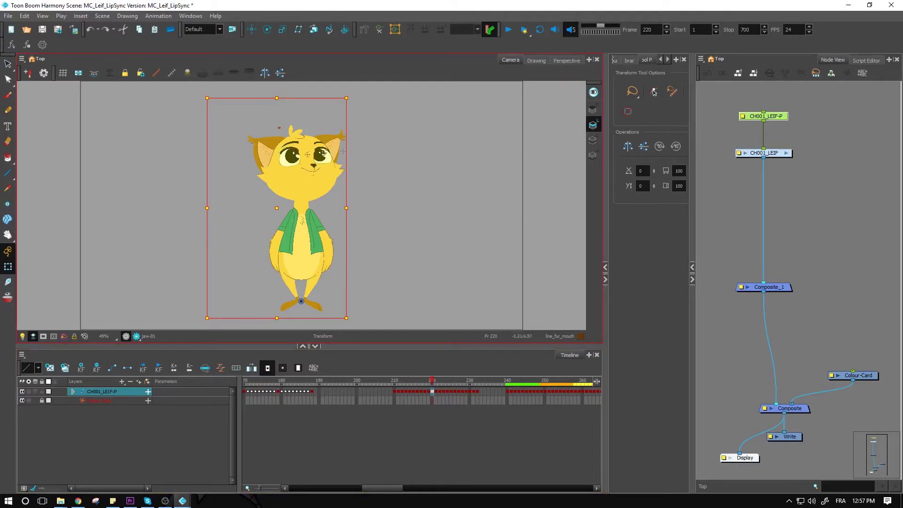
{"action": "left_click", "coordinate": [386, 159]}
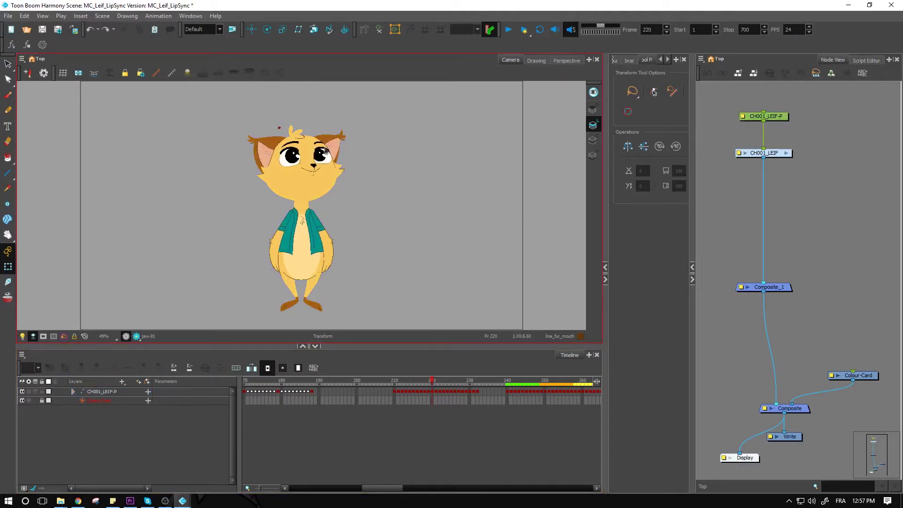
{"action": "left_click", "coordinate": [289, 155]}
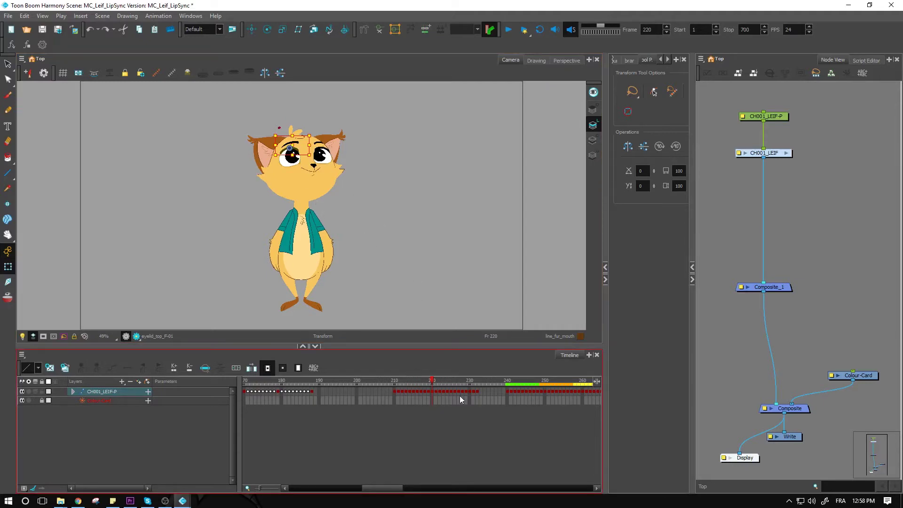
Scrub ahead to the side view at frame 360 and clear the eyelid selection to inspect the eye
{"action": "left_click_drag", "start_coordinate": [390, 488], "coordinate": [434, 486]}
{"action": "left_click_drag", "start_coordinate": [427, 380], "coordinate": [574, 369]}
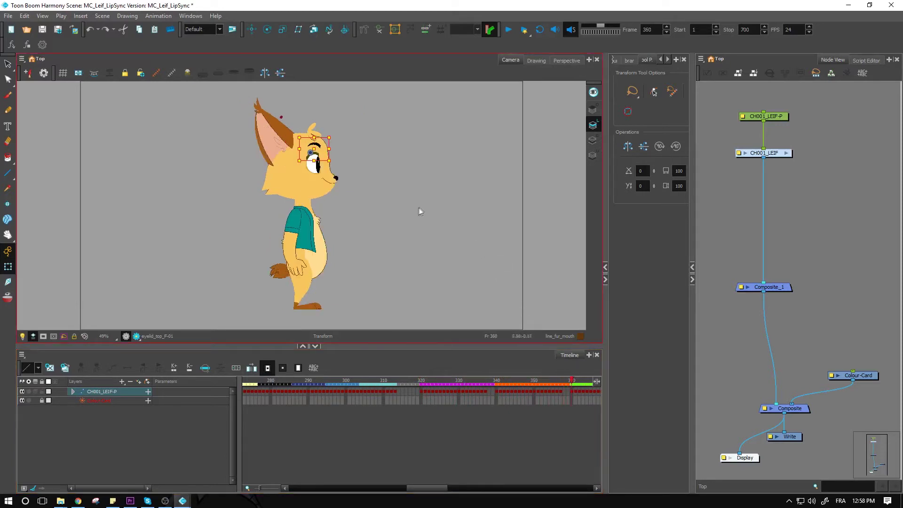
{"action": "left_click", "coordinate": [405, 213]}
{"action": "left_click", "coordinate": [319, 156]}
Scrub back and forth through the full-body turnaround between frames 240 and 314 with nothing selected
{"action": "left_click_drag", "start_coordinate": [433, 489], "coordinate": [406, 489]}
{"action": "left_click_drag", "start_coordinate": [304, 381], "coordinate": [549, 383]}
{"action": "left_click_drag", "start_coordinate": [576, 380], "coordinate": [424, 382]}
{"action": "left_click", "coordinate": [293, 324]}
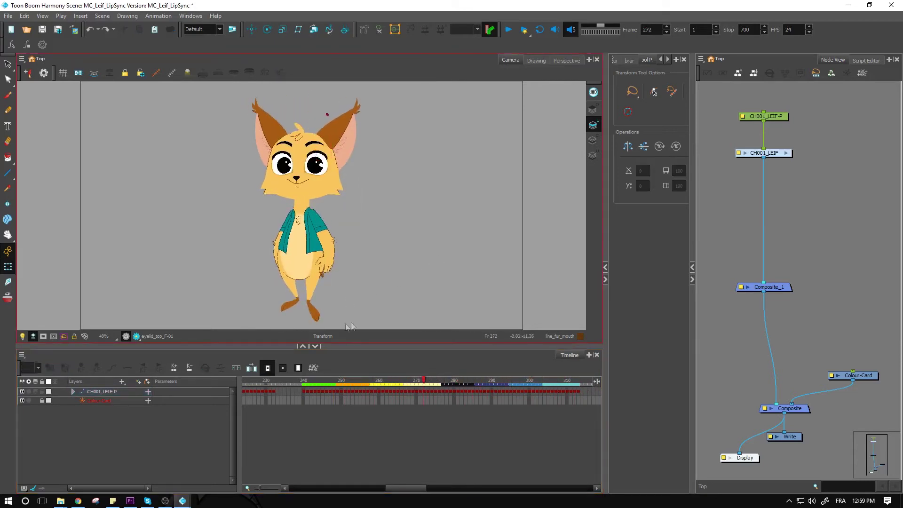
{"action": "left_click_drag", "start_coordinate": [417, 382], "coordinate": [394, 382]}
{"action": "left_click", "coordinate": [237, 147]}
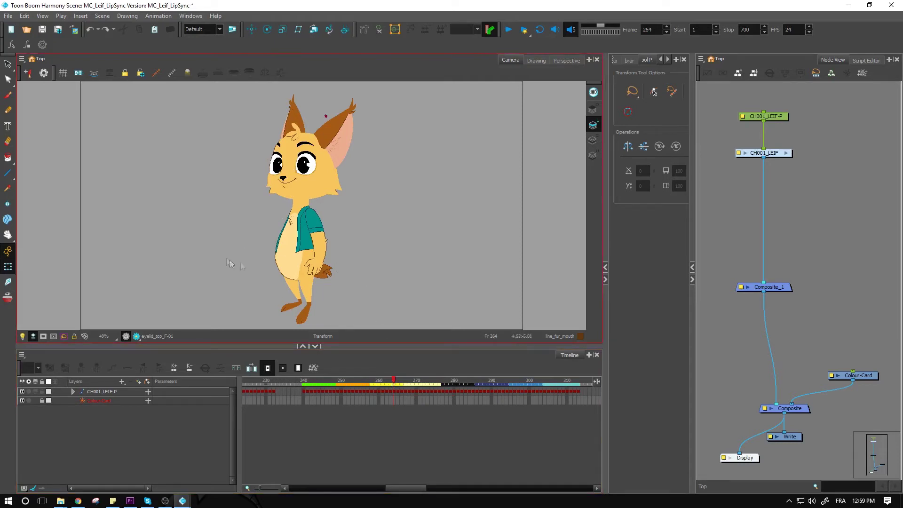
{"action": "left_click_drag", "start_coordinate": [390, 379], "coordinate": [582, 389]}
Review the later turnaround poses by scrubbing on to frame 480 and up to frame 506
{"action": "left_click_drag", "start_coordinate": [400, 488], "coordinate": [463, 504]}
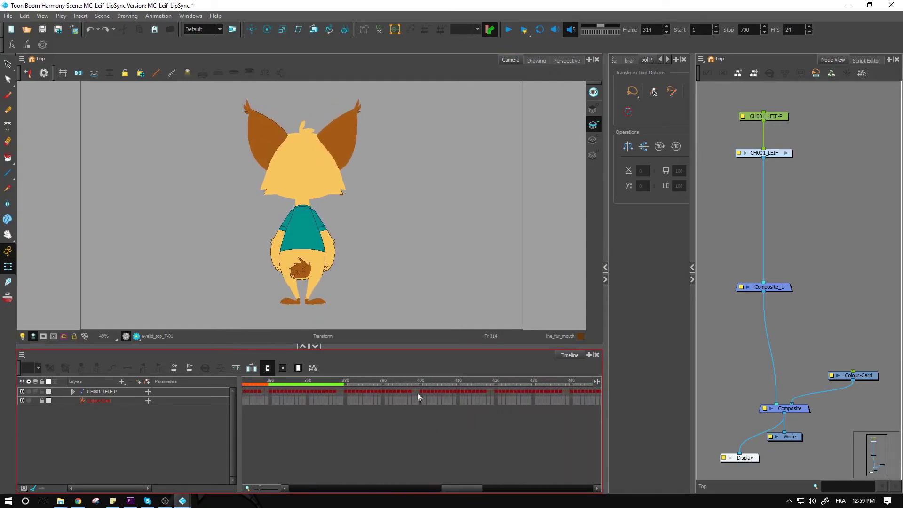
{"action": "left_click", "coordinate": [371, 382]}
{"action": "left_click_drag", "start_coordinate": [373, 387], "coordinate": [583, 392]}
{"action": "left_click_drag", "start_coordinate": [468, 493], "coordinate": [489, 493]}
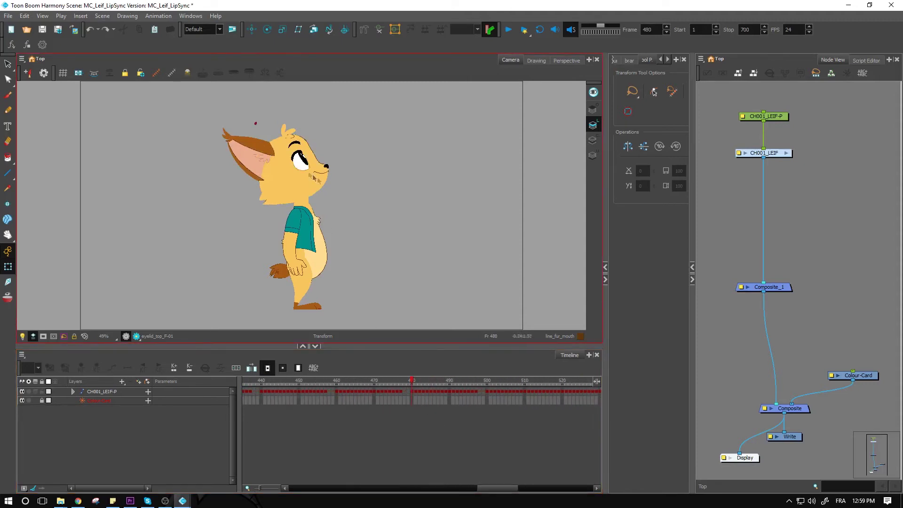
{"action": "left_click_drag", "start_coordinate": [418, 384], "coordinate": [509, 381]}
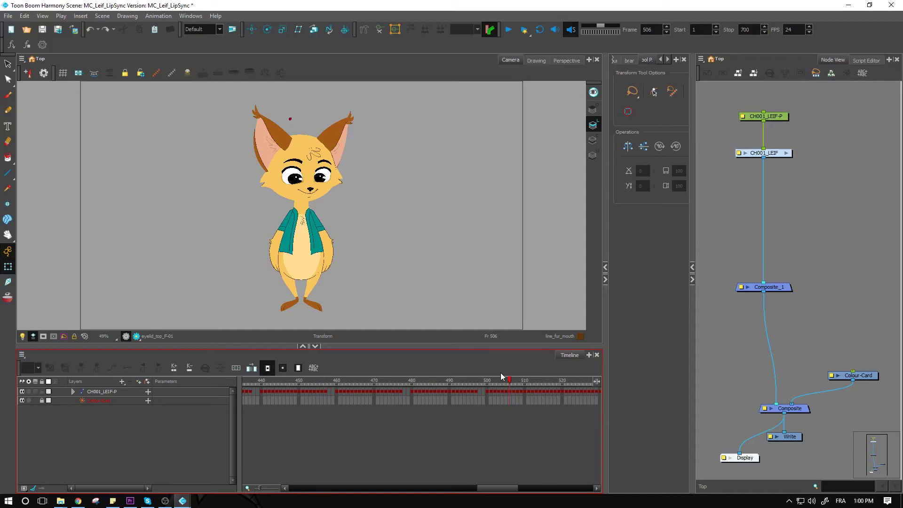
Scrub the lowered-head turn from frame 501 to frame 509 and back to frame 499
{"action": "left_click", "coordinate": [491, 380]}
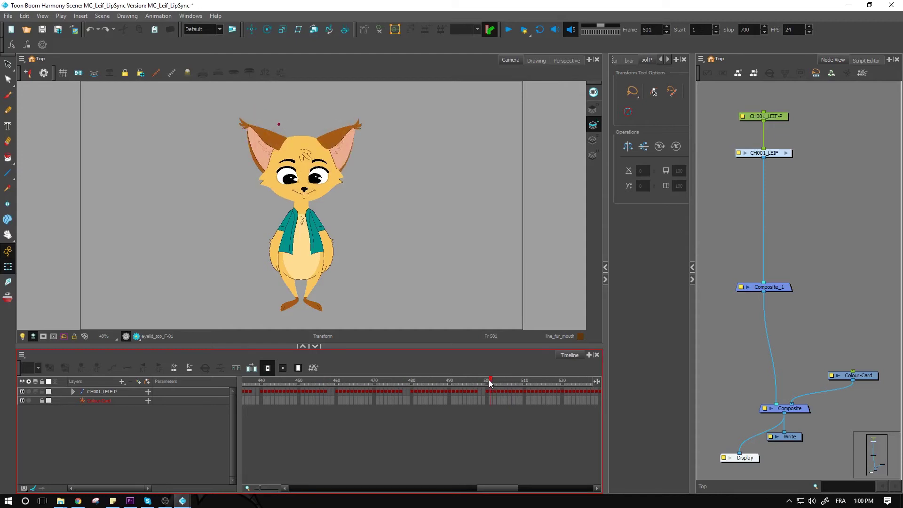
{"action": "left_click_drag", "start_coordinate": [488, 384], "coordinate": [520, 389]}
{"action": "left_click_drag", "start_coordinate": [500, 491], "coordinate": [516, 490]}
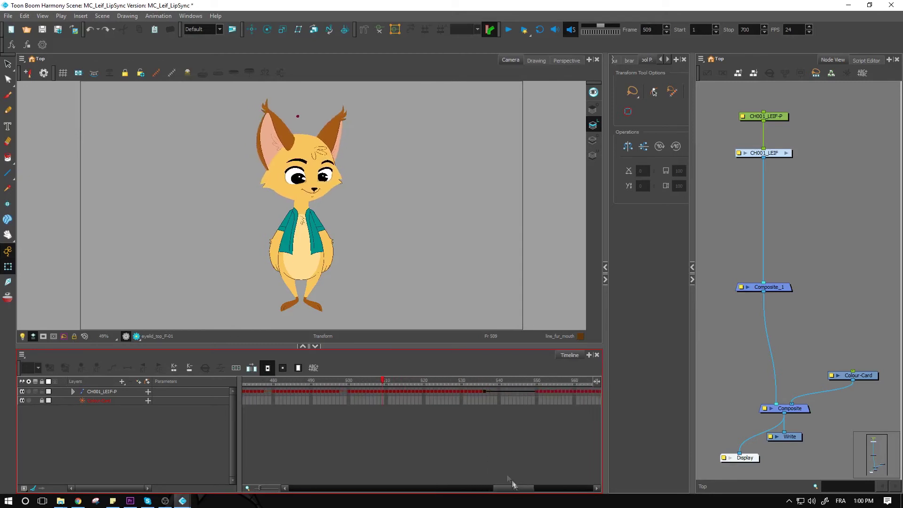
{"action": "left_click", "coordinate": [392, 384]}
{"action": "left_click_drag", "start_coordinate": [392, 386], "coordinate": [349, 373]}
Scrub the raised-head turn through frame 562 to the end of its keyframes and back to frame 551
{"action": "left_click", "coordinate": [549, 384]}
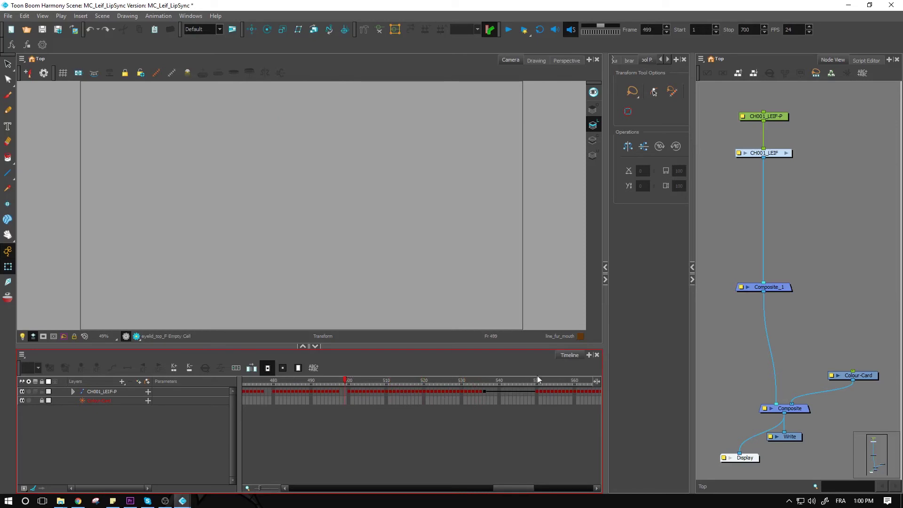
{"action": "left_click_drag", "start_coordinate": [552, 387], "coordinate": [586, 385]}
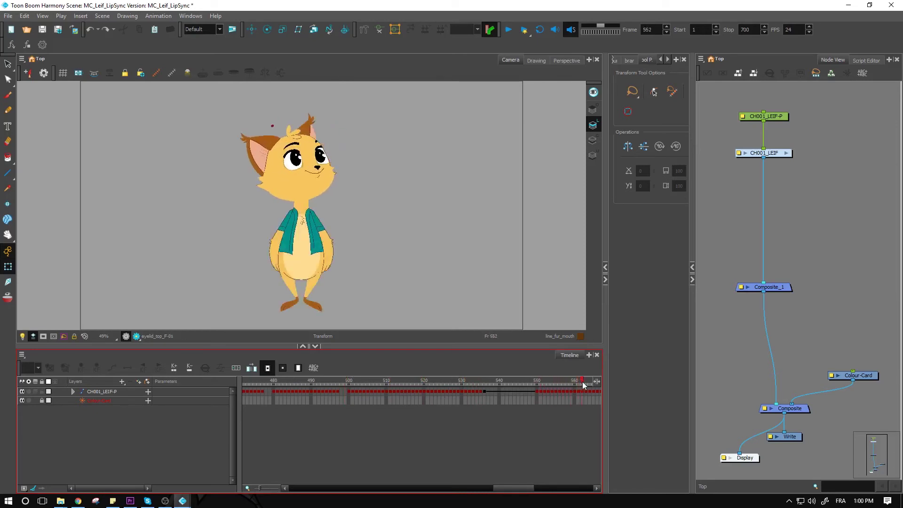
{"action": "left_click_drag", "start_coordinate": [525, 490], "coordinate": [540, 489]}
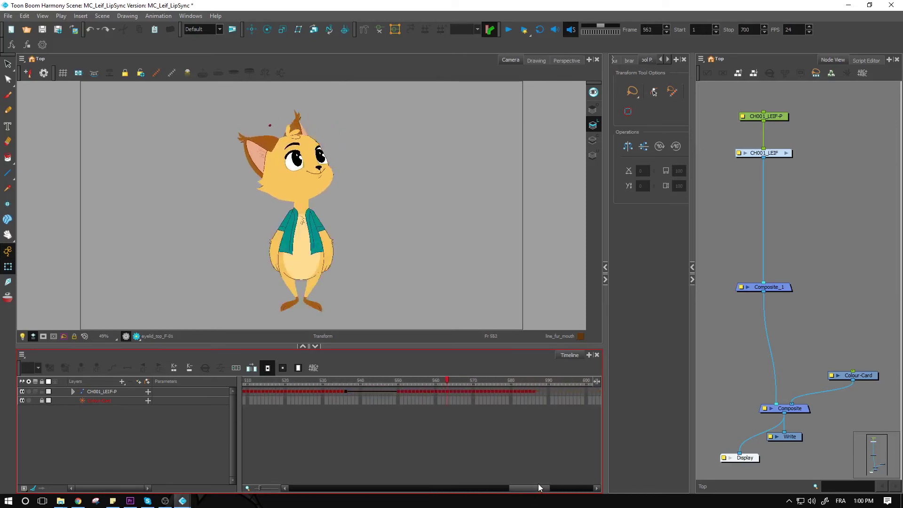
{"action": "left_click", "coordinate": [520, 383]}
{"action": "left_click_drag", "start_coordinate": [520, 383], "coordinate": [401, 381]}
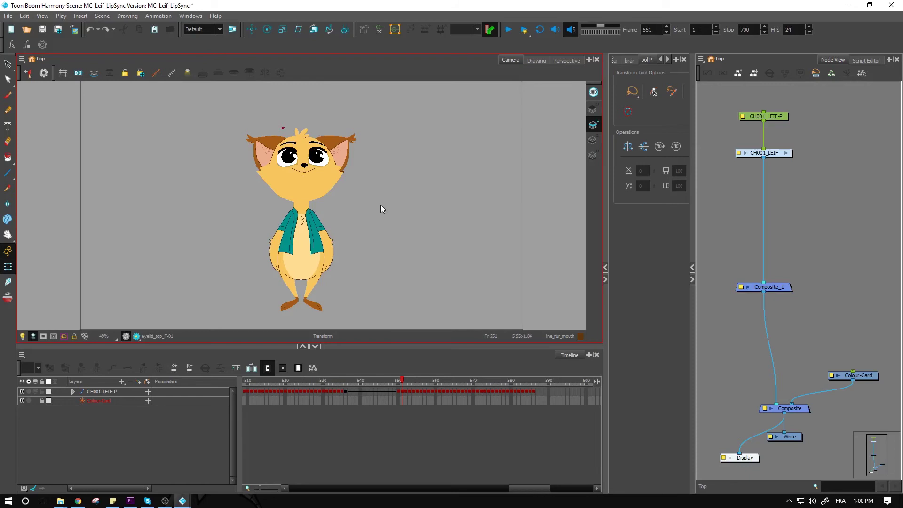
Check the raised-head pose at frame 557, and scrub back to the full-body side view at frame 365
{"action": "left_click", "coordinate": [471, 419]}
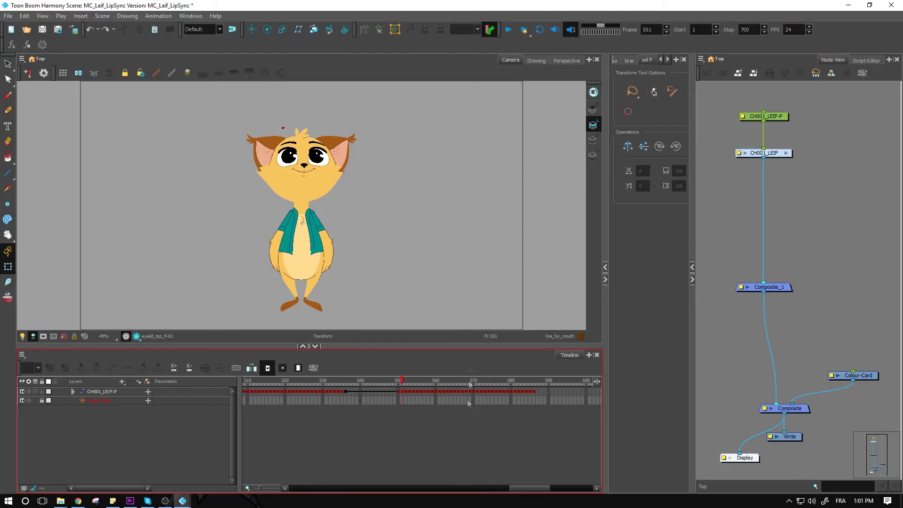
{"action": "left_click_drag", "start_coordinate": [412, 381], "coordinate": [424, 381]}
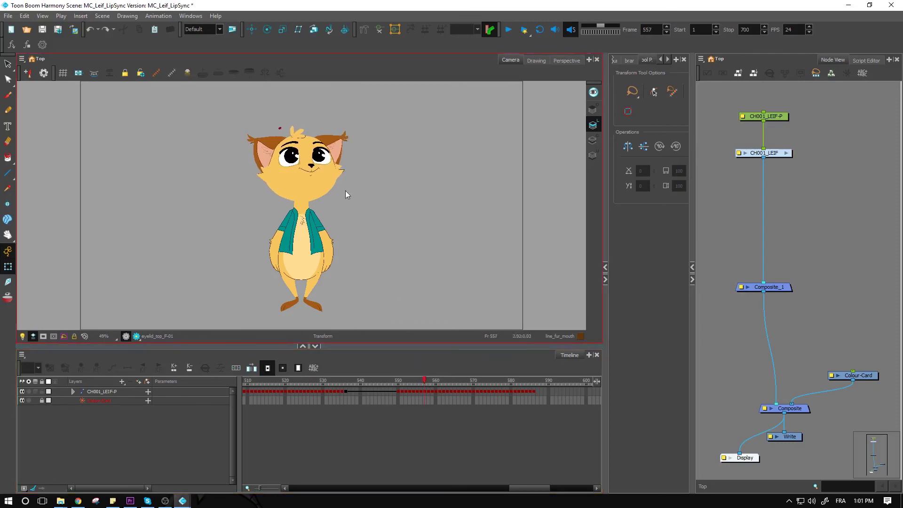
{"action": "scroll", "coordinate": [537, 482], "scroll_direction": "down", "scroll_amount": 5}
{"action": "left_click_drag", "start_coordinate": [571, 386], "coordinate": [215, 379]}
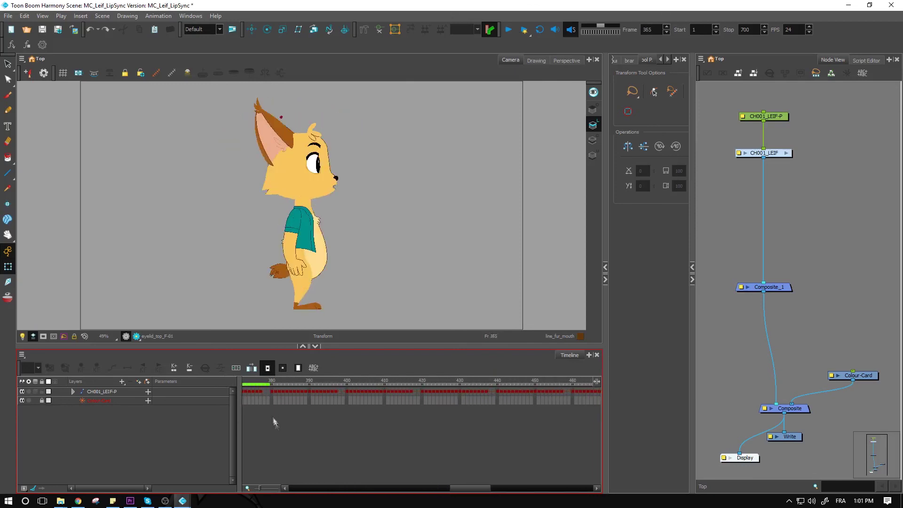